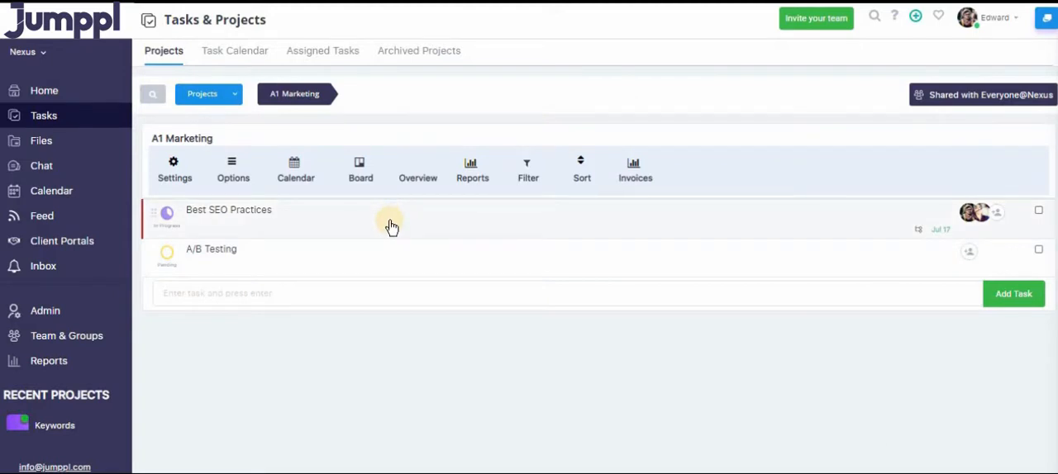
Open the Best SEO Practices task, review its description in full-screen view and save the description.
{"action": "left_click", "coordinate": [446, 220]}
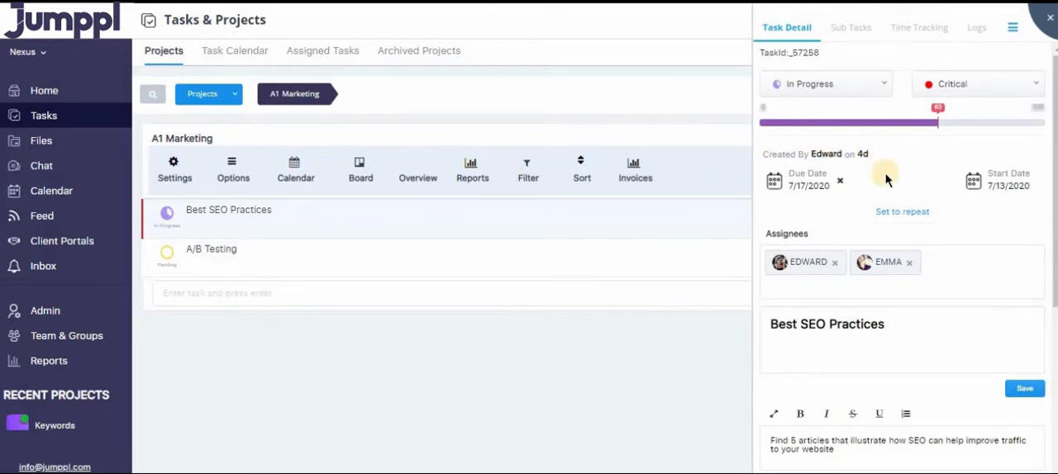
{"action": "scroll", "coordinate": [885, 171], "scroll_direction": "down", "scroll_amount": 3}
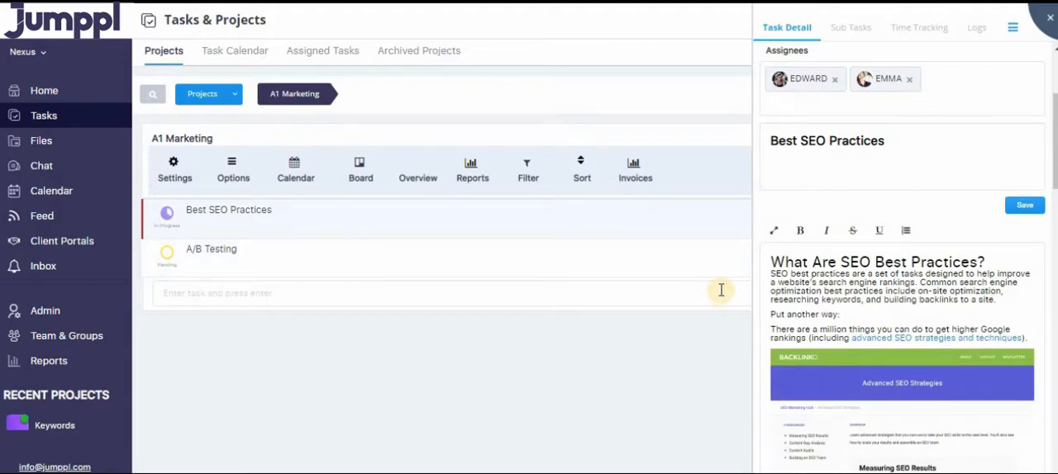
{"action": "left_click", "coordinate": [768, 233]}
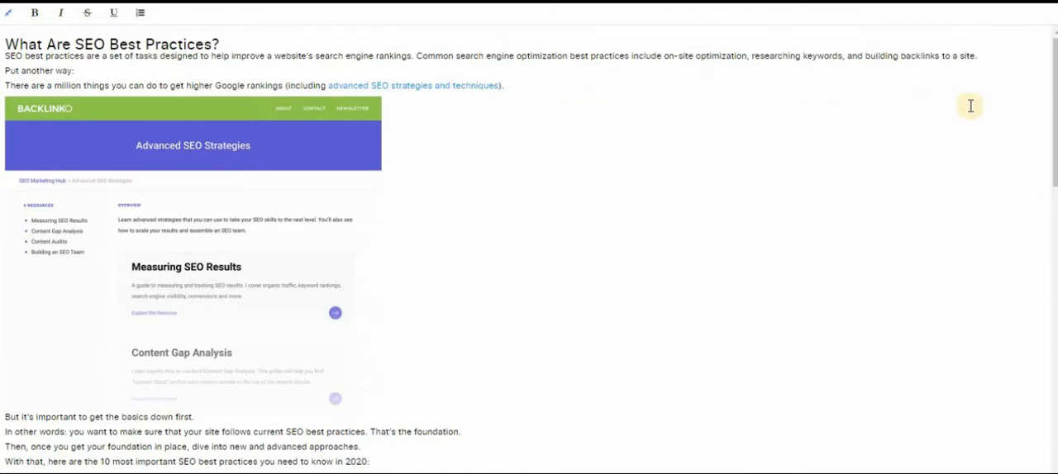
{"action": "left_click_drag", "start_coordinate": [1056, 58], "coordinate": [1054, 360]}
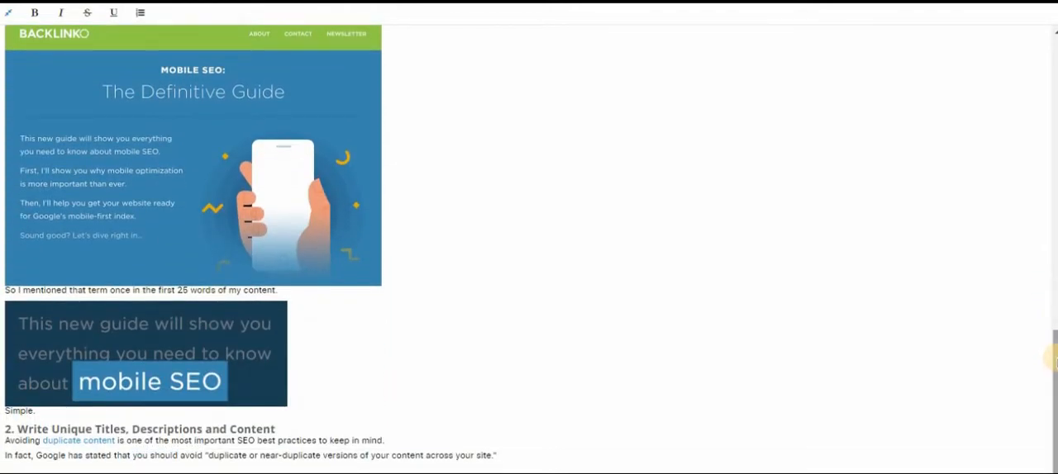
{"action": "left_click_drag", "start_coordinate": [1053, 361], "coordinate": [1044, 48]}
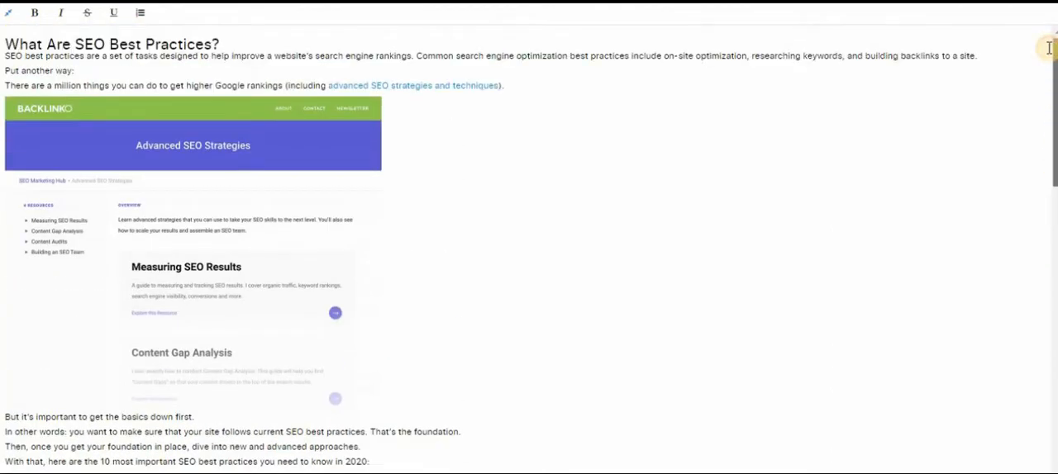
{"action": "left_click", "coordinate": [8, 12]}
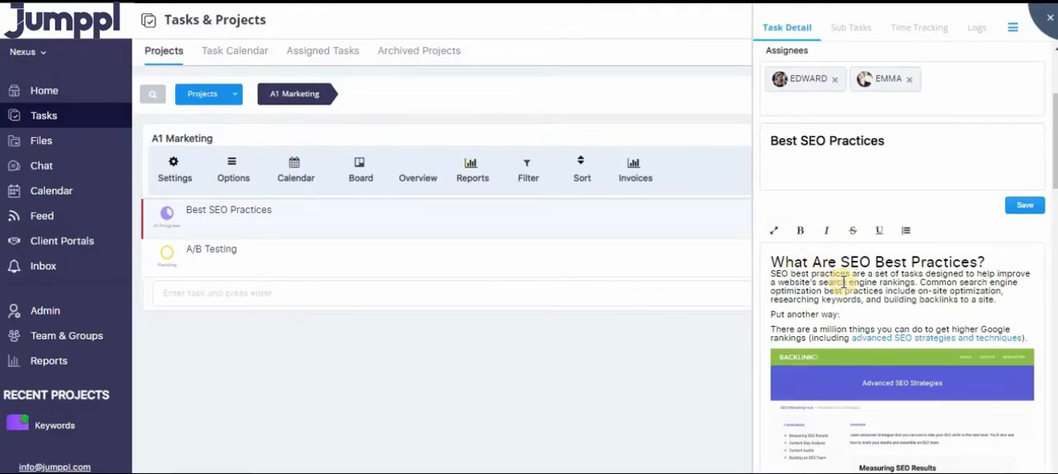
{"action": "scroll", "coordinate": [1015, 382], "scroll_direction": "down", "scroll_amount": 10}
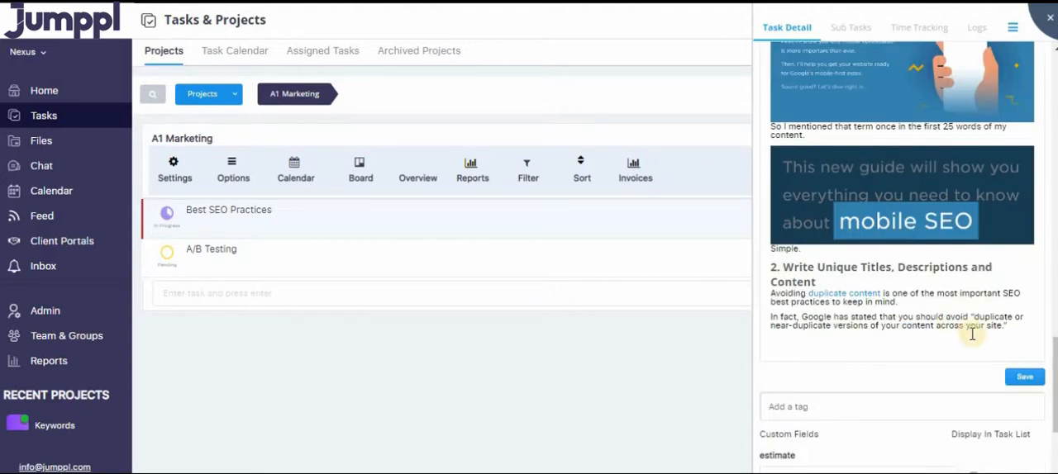
{"action": "left_click", "coordinate": [1019, 379]}
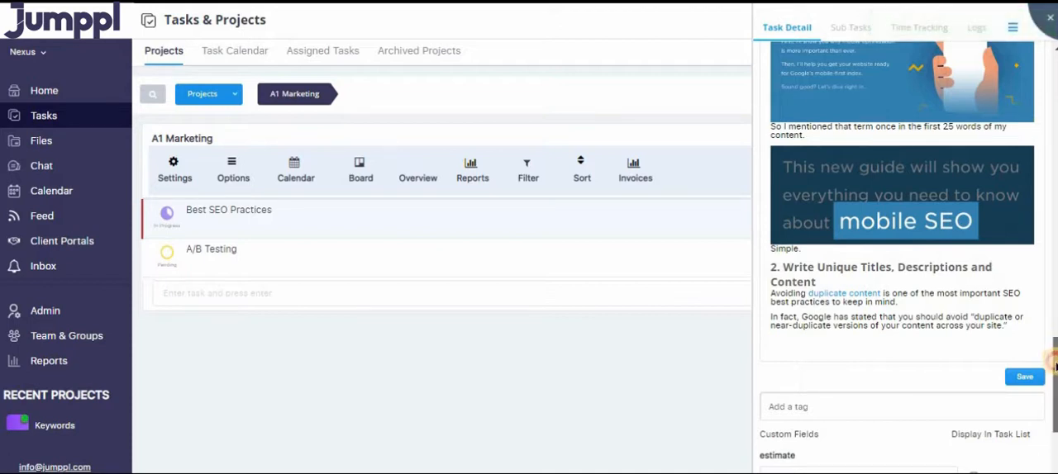
Add a custom field titled "Invoice US" of type Currency to the A1 Marketing project.
{"action": "scroll", "coordinate": [1053, 348], "scroll_direction": "down", "scroll_amount": 3}
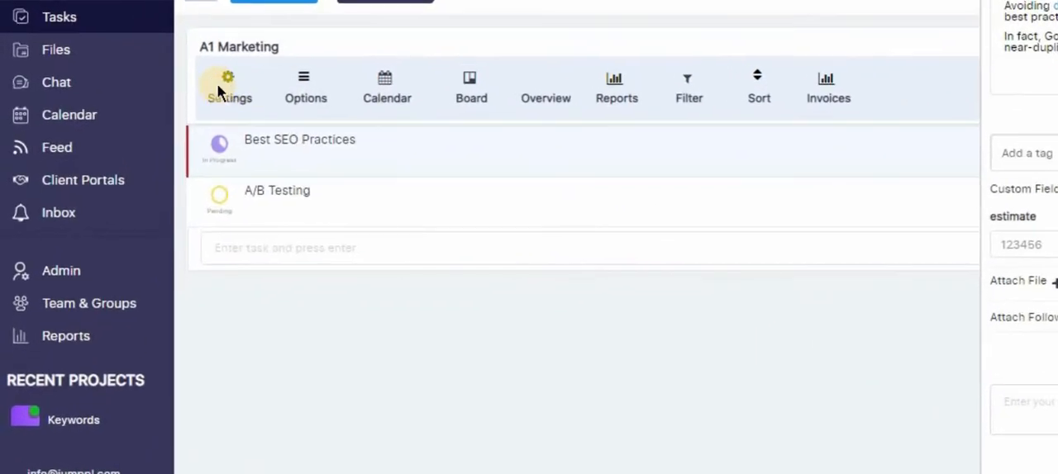
{"action": "left_click", "coordinate": [183, 149]}
{"action": "left_click", "coordinate": [233, 368]}
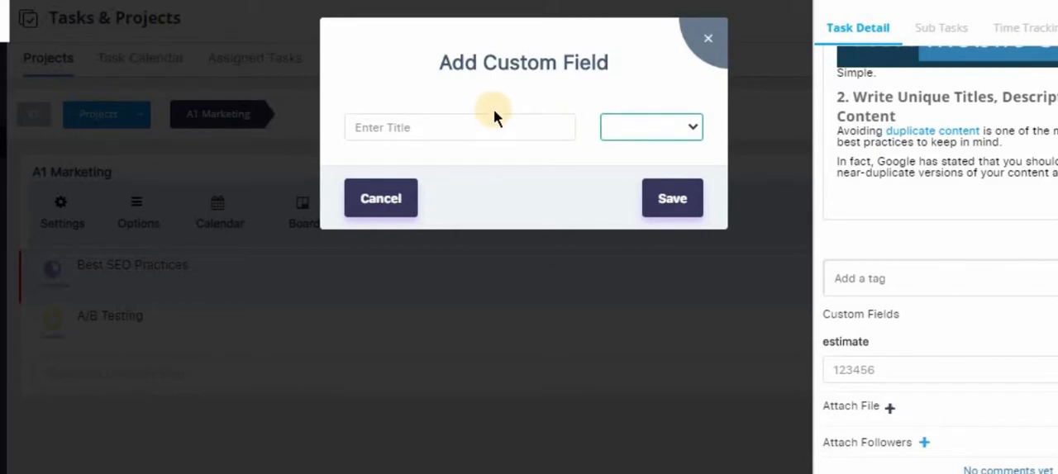
{"action": "left_click", "coordinate": [673, 124]}
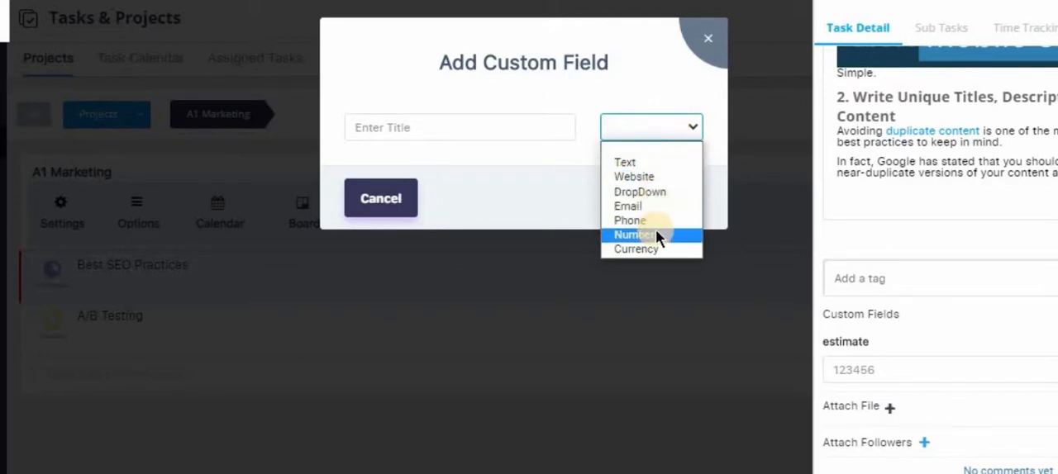
{"action": "left_click", "coordinate": [524, 133]}
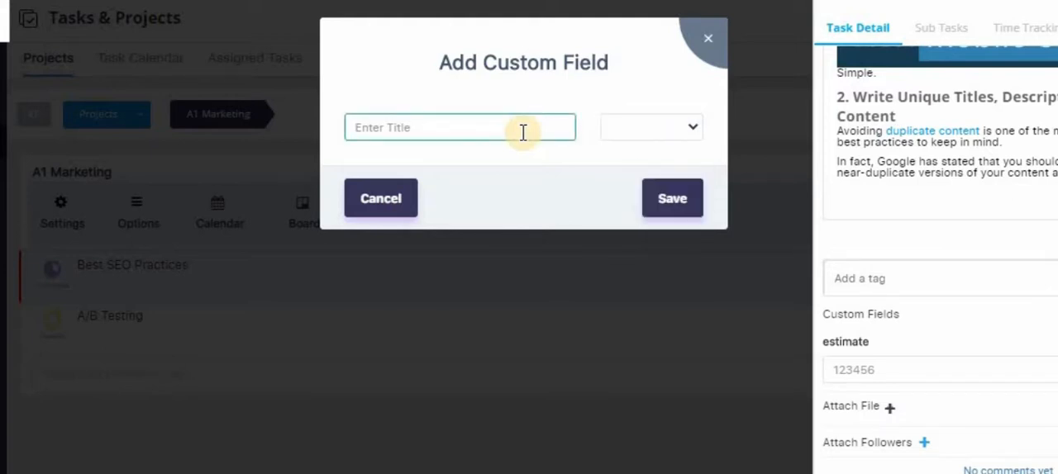
{"action": "type", "text": "Invoice US"}
{"action": "left_click", "coordinate": [685, 117]}
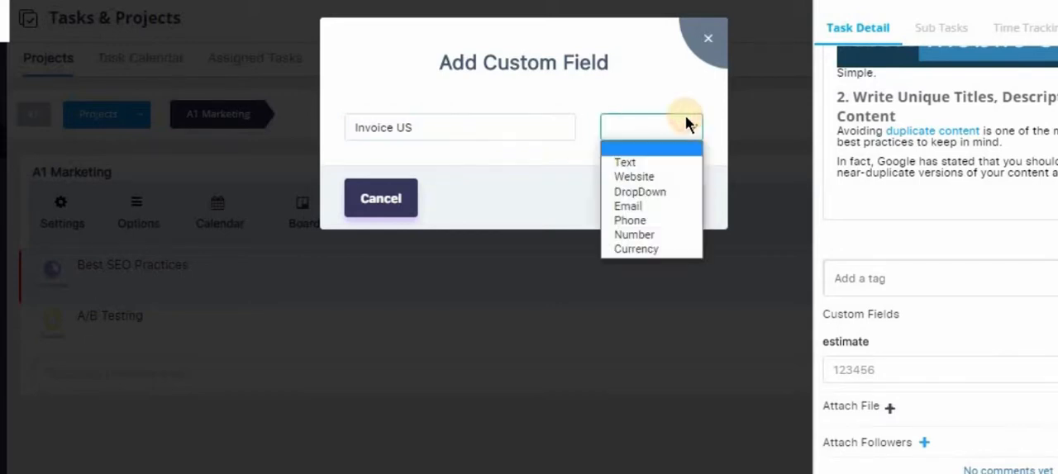
{"action": "left_click", "coordinate": [626, 253]}
{"action": "left_click", "coordinate": [673, 199]}
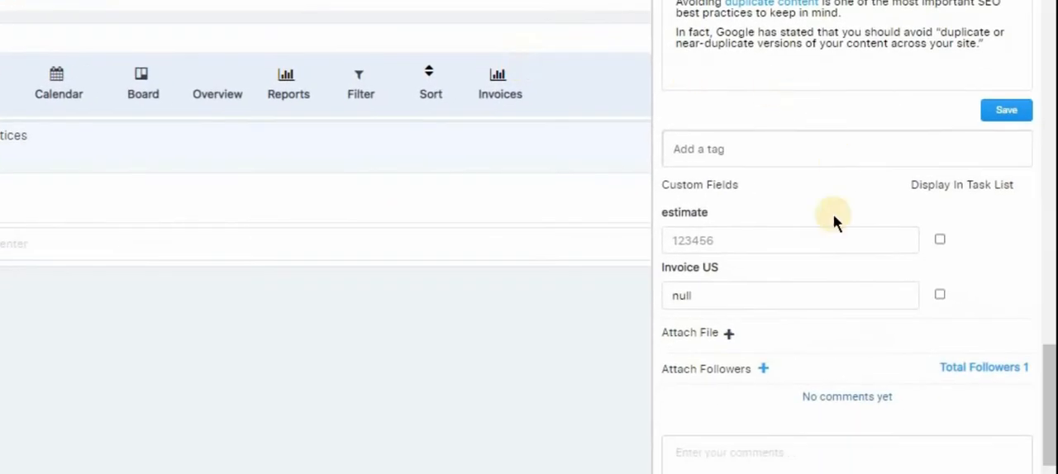
{"action": "left_click", "coordinate": [731, 289]}
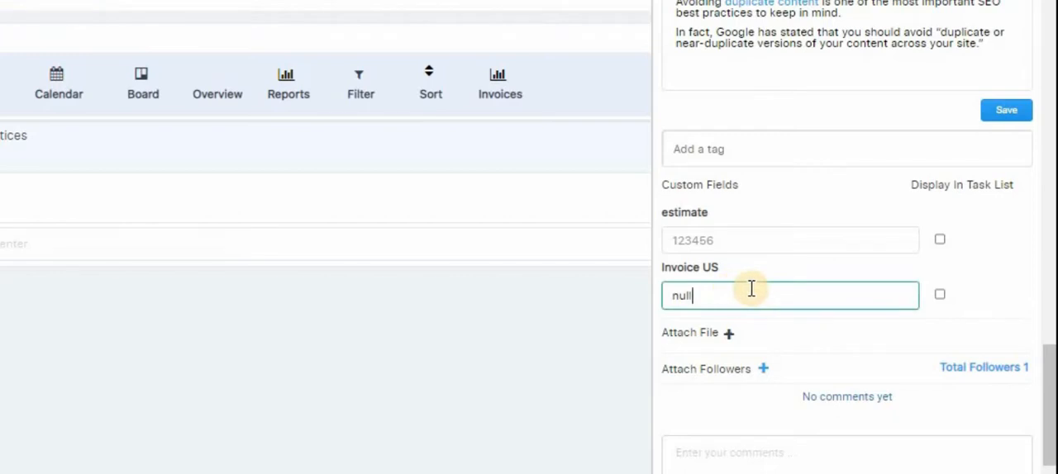
Post the comment "The project seems to be going great so far! Keep it up." on the task and show its comments.
{"action": "left_click_drag", "start_coordinate": [1049, 409], "coordinate": [1048, 436]}
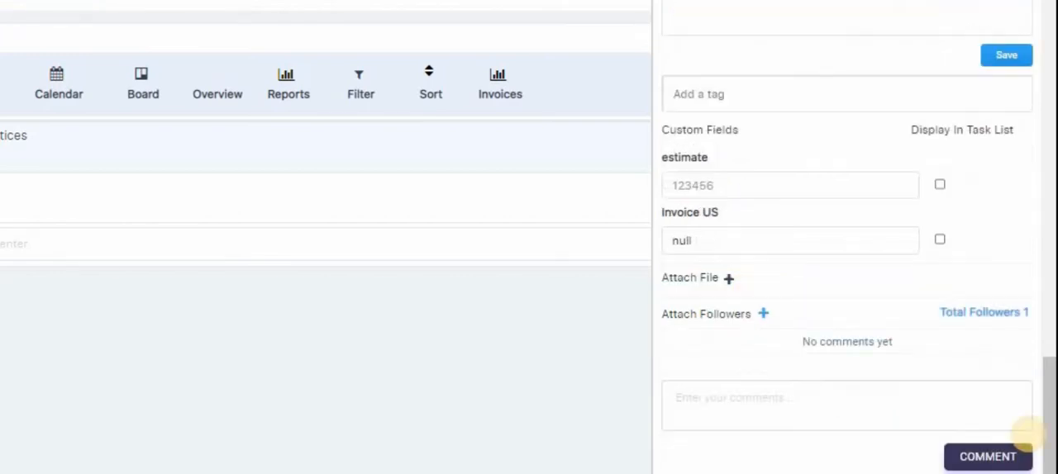
{"action": "left_click", "coordinate": [810, 388]}
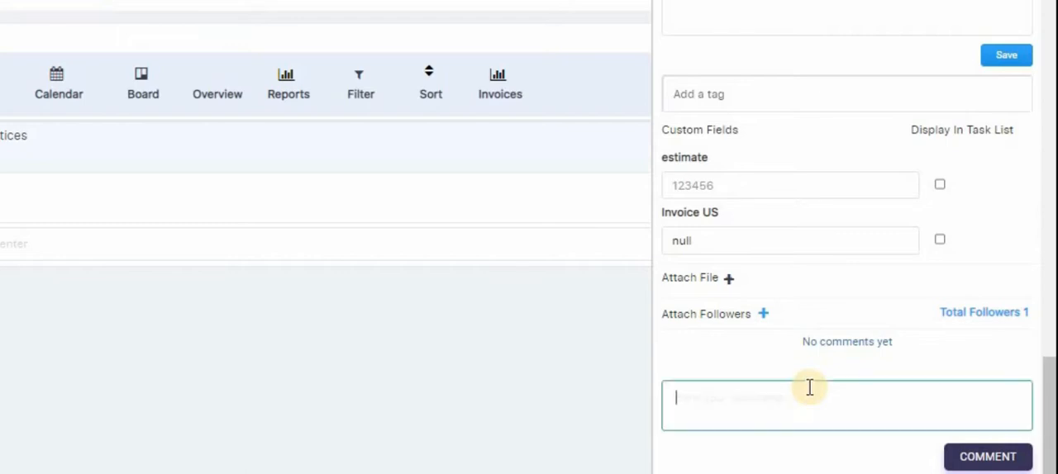
{"action": "type", "text": "The project see"}
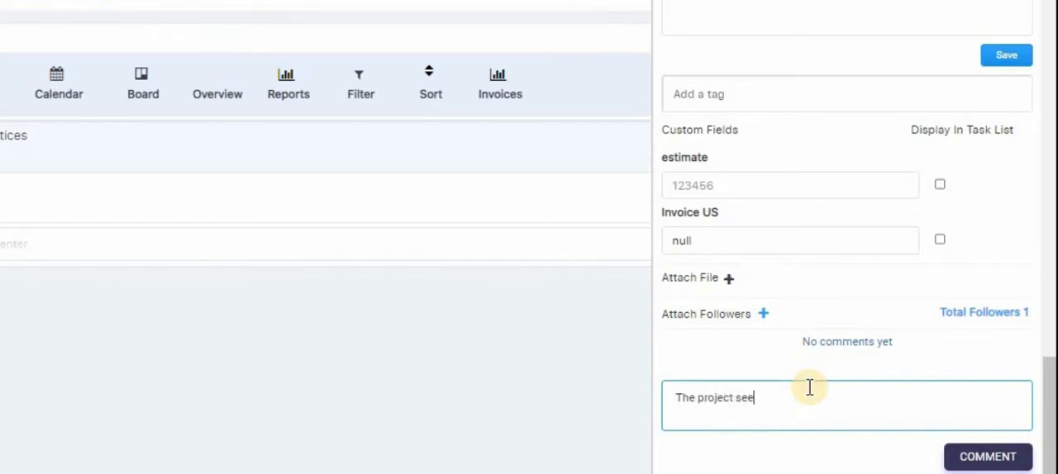
{"action": "type", "text": "ms to be gu"}
{"action": "type", "text": "ing great so far@"}
{"action": "key", "text": "BackSpace"}
{"action": "type", "text": "! Keep it up."}
{"action": "left_click", "coordinate": [982, 459]}
{"action": "left_click", "coordinate": [829, 342]}
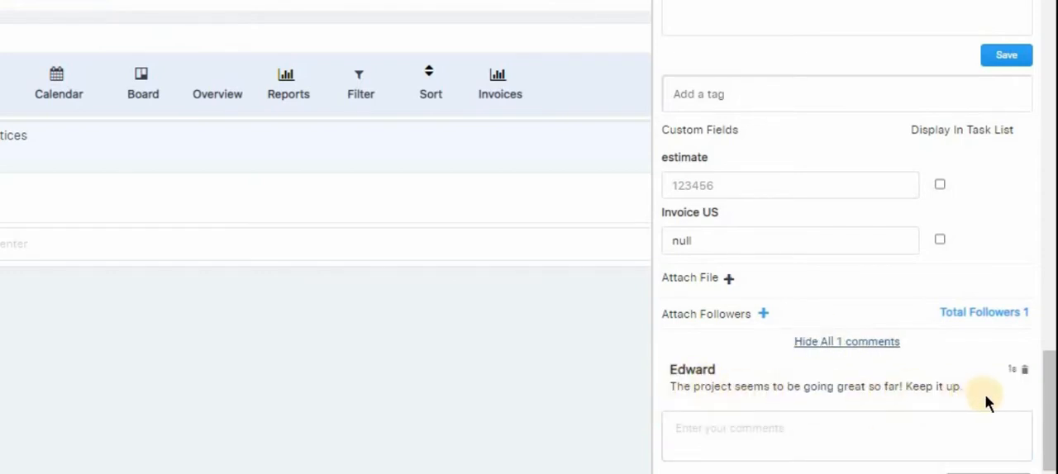
Assign the fourth listed team member to the "List why SEO is important" subtask.
{"action": "left_click_drag", "start_coordinate": [1044, 407], "coordinate": [1052, 86]}
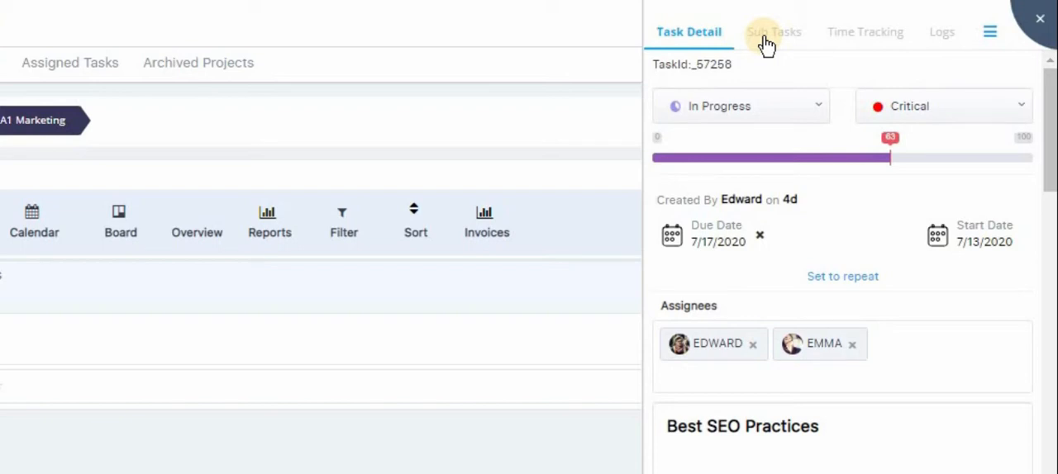
{"action": "left_click", "coordinate": [763, 34]}
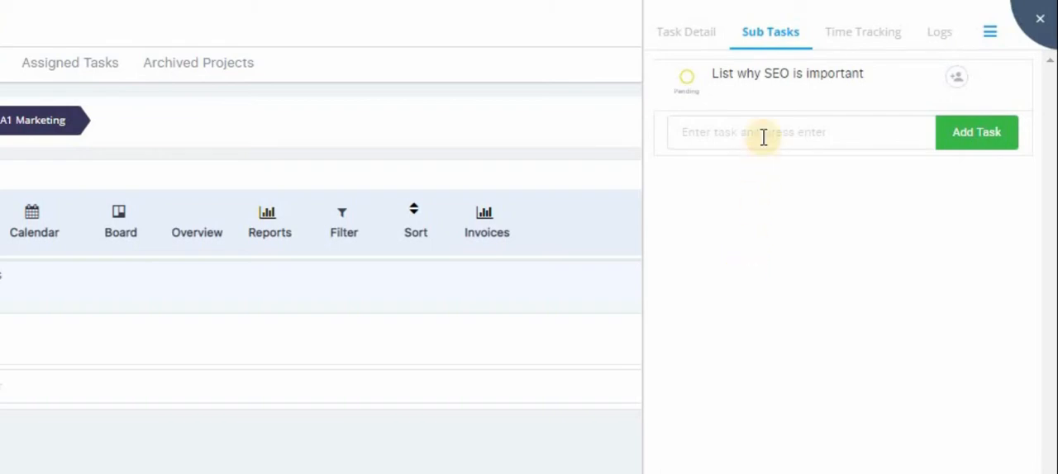
{"action": "left_click", "coordinate": [953, 87]}
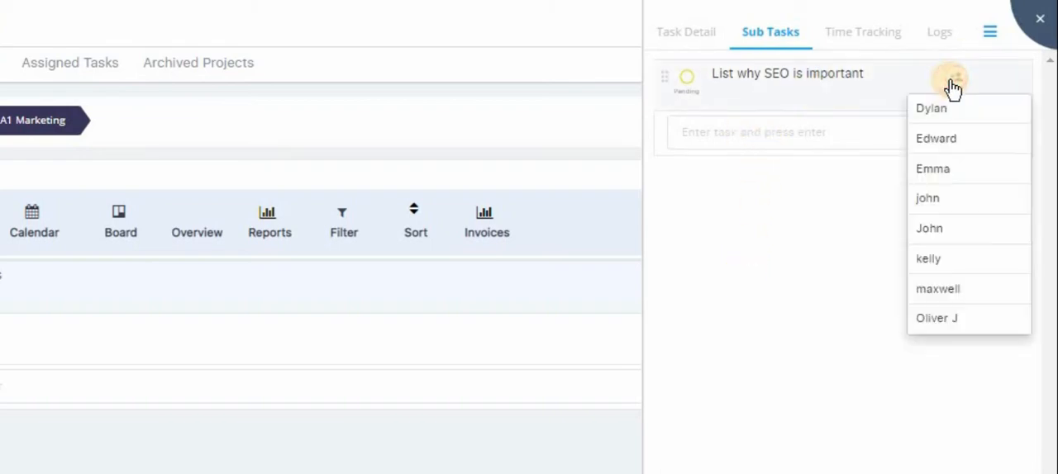
{"action": "left_click", "coordinate": [939, 204]}
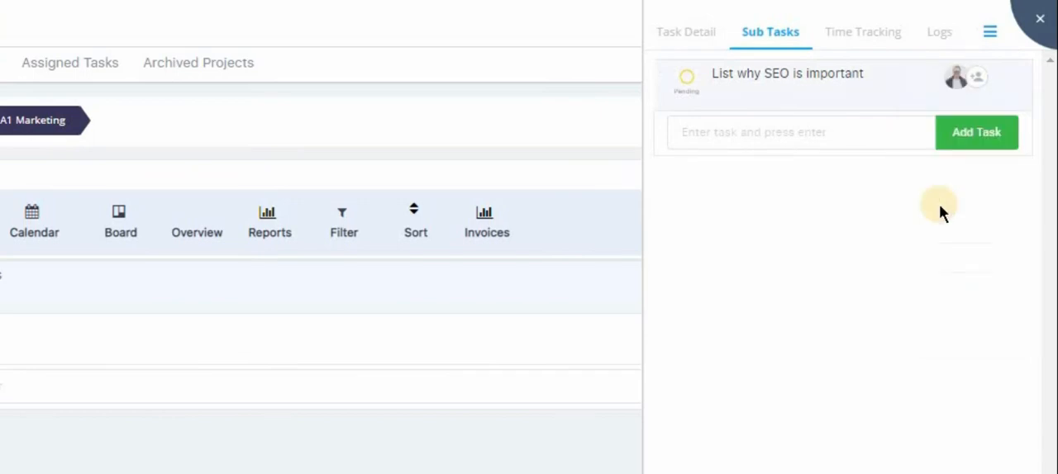
Add a subtask named "Best Keywords", assign it to the third listed team member, and return to the task's details.
{"action": "left_click", "coordinate": [792, 129]}
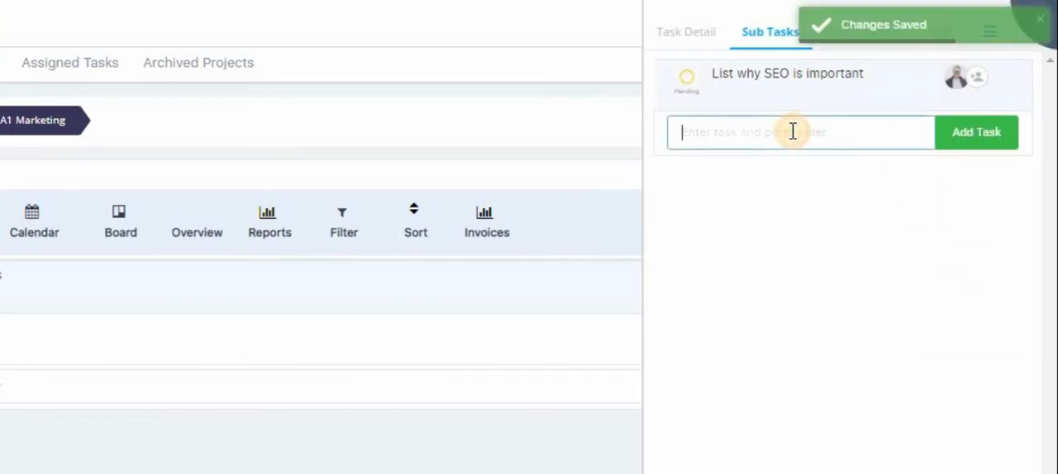
{"action": "type", "text": "Best K"}
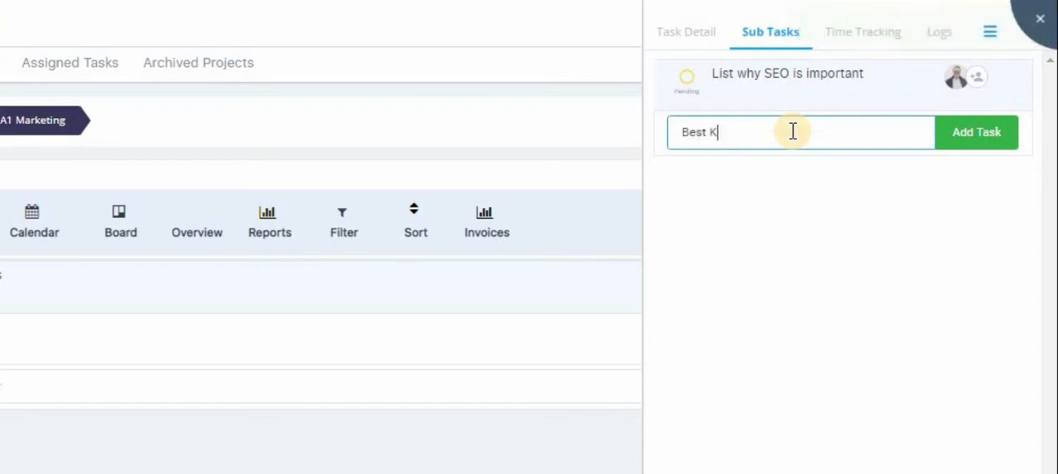
{"action": "type", "text": "eywords"}
{"action": "left_click", "coordinate": [954, 146]}
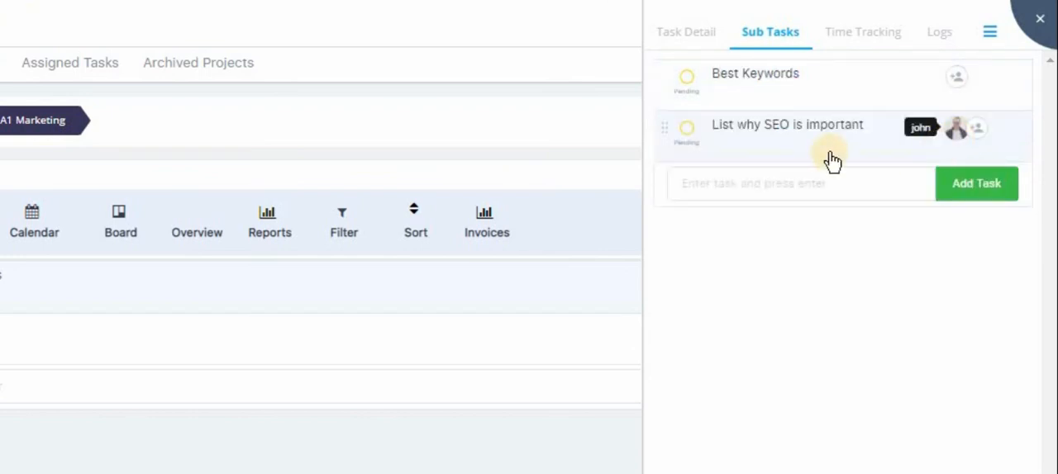
{"action": "left_click", "coordinate": [955, 79]}
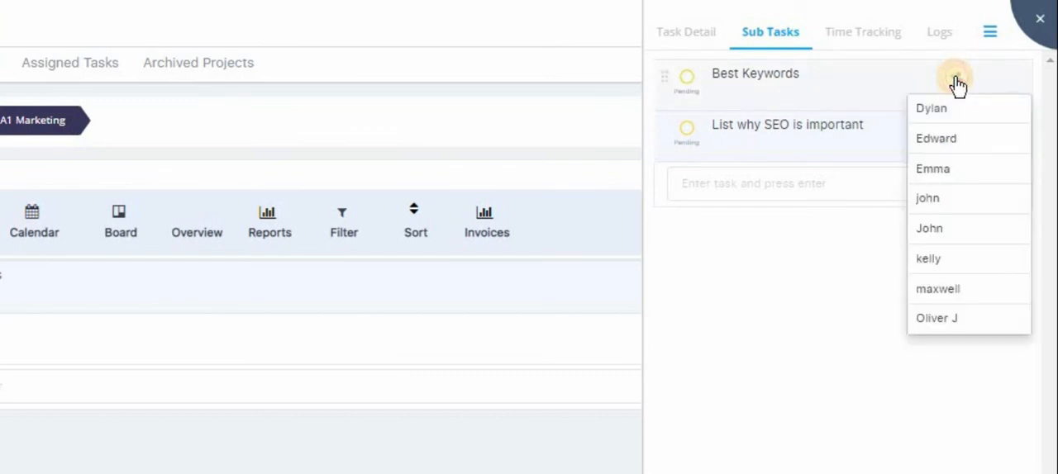
{"action": "left_click", "coordinate": [961, 183]}
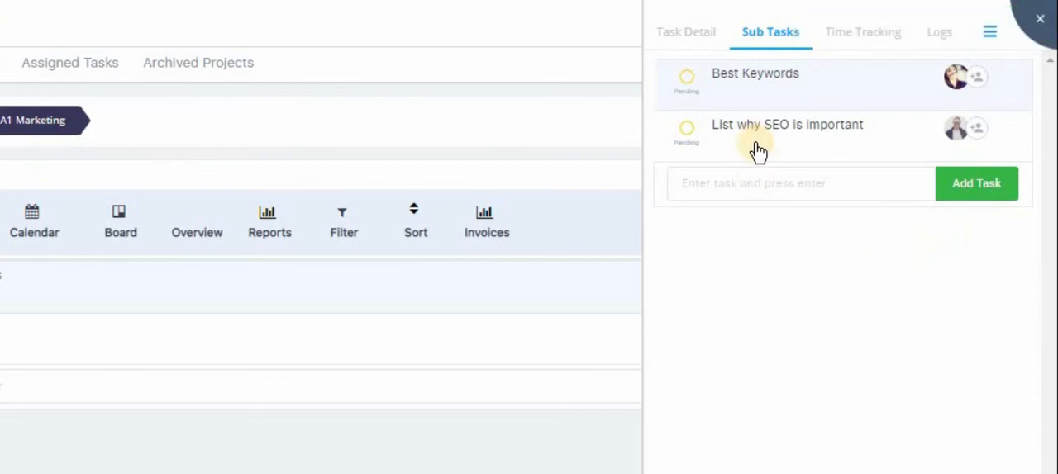
{"action": "left_click", "coordinate": [688, 34]}
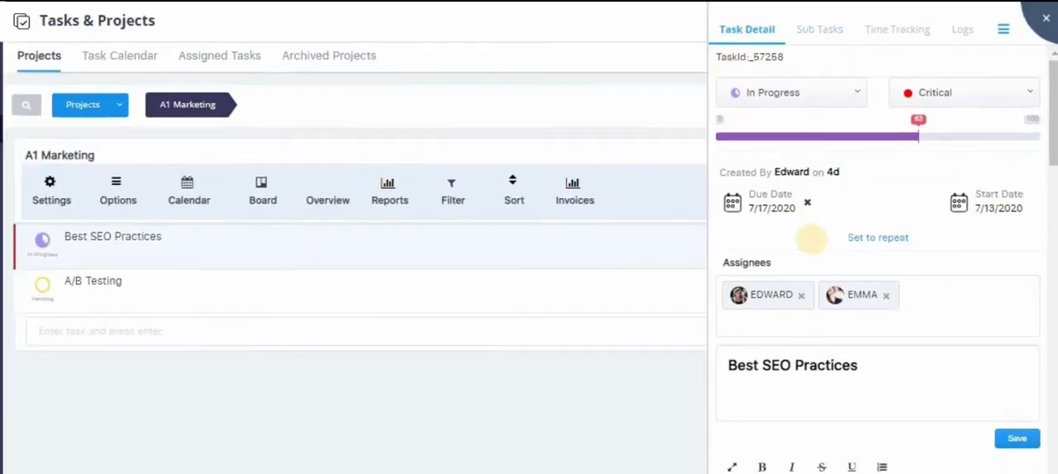